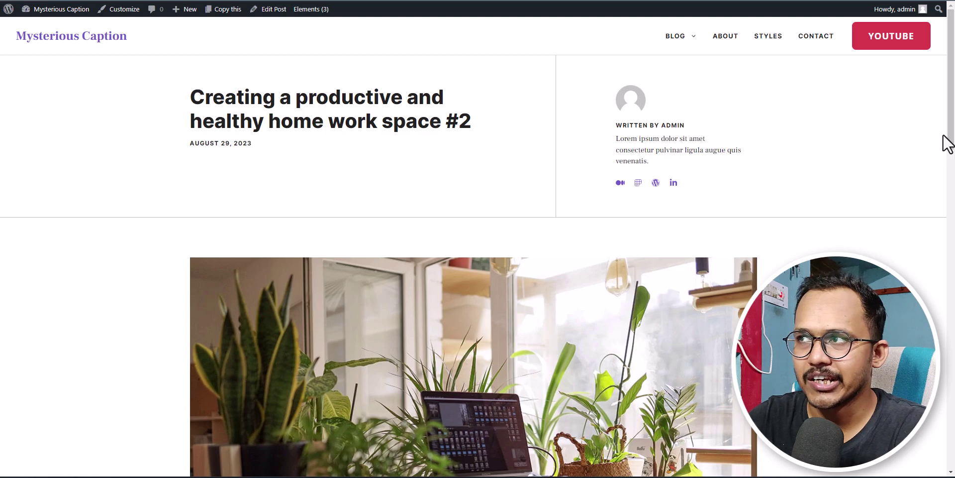
# - From the post page, open the Customizer's Layout settings
pyautogui.scroll(-8, 948, 149)
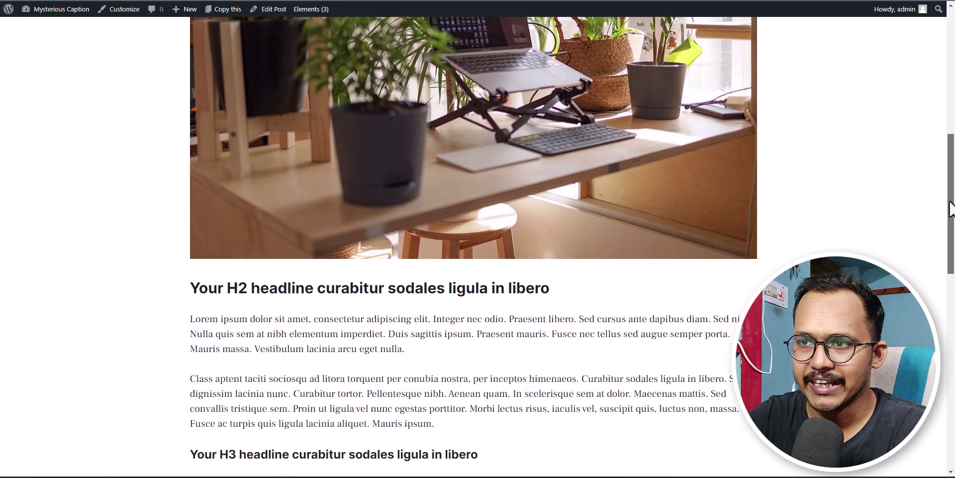
pyautogui.moveTo(950, 209); pyautogui.dragTo(949, 252)
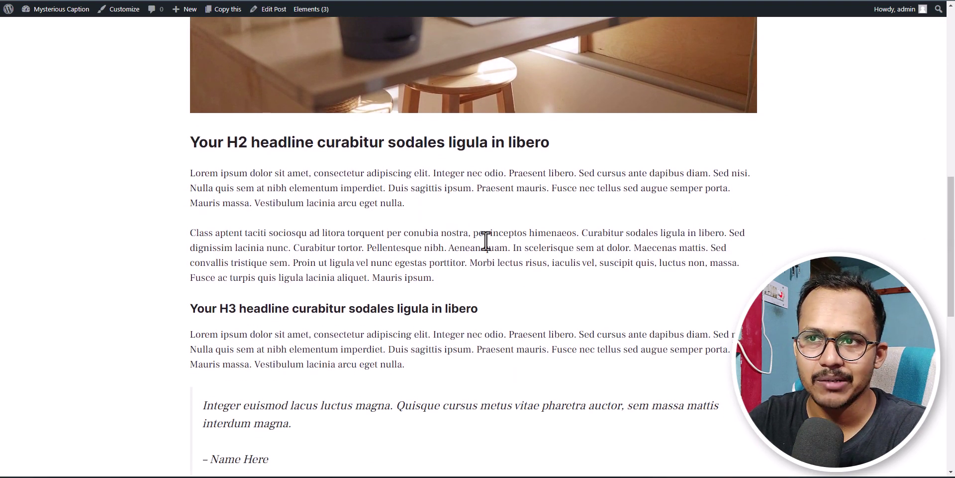
pyautogui.scroll(4, 646, 235)
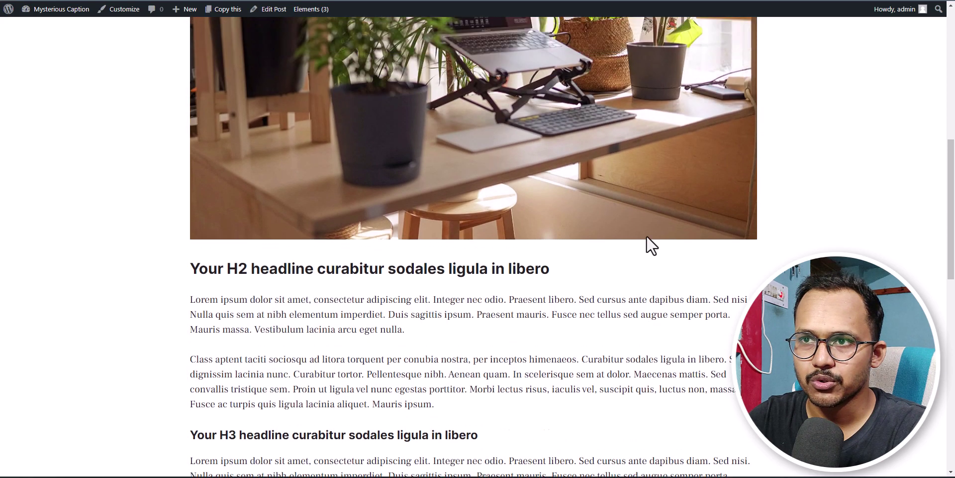
pyautogui.scroll(-2, 627, 264)
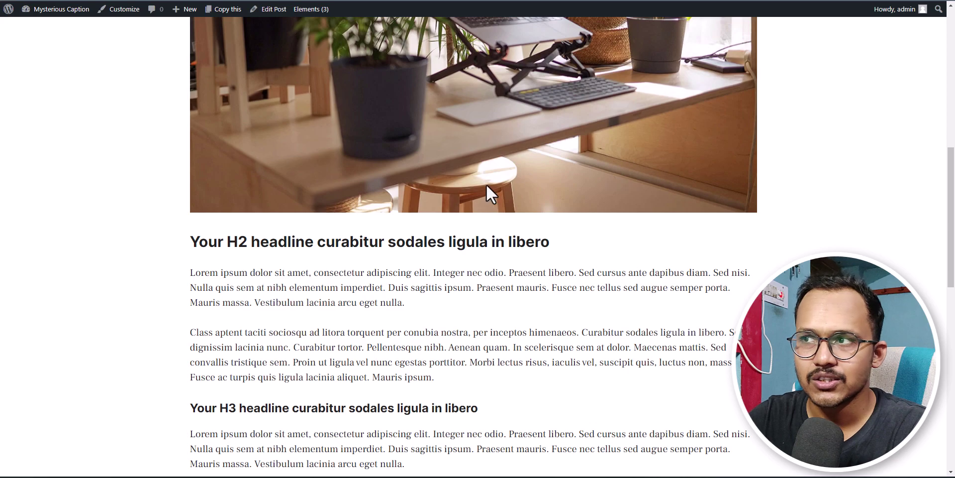
pyautogui.moveTo(951, 209); pyautogui.dragTo(906, 78)
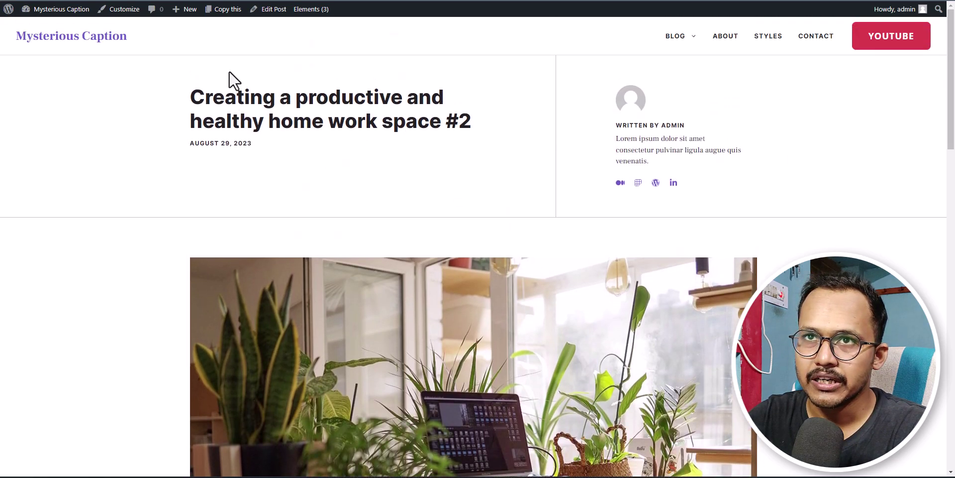
pyautogui.click(119, 10)
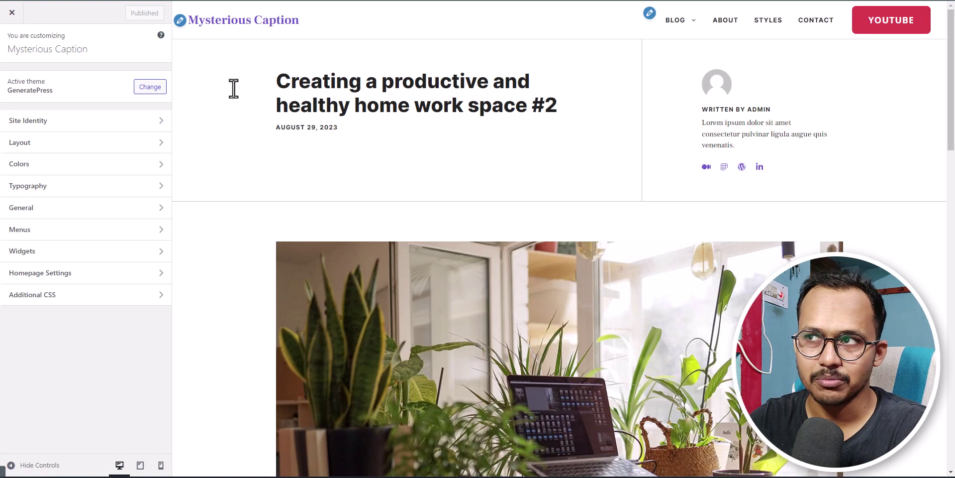
pyautogui.click(86, 143)
# - Narrow the Container Width and fine-tune it to exactly 830 px
pyautogui.click(64, 82)
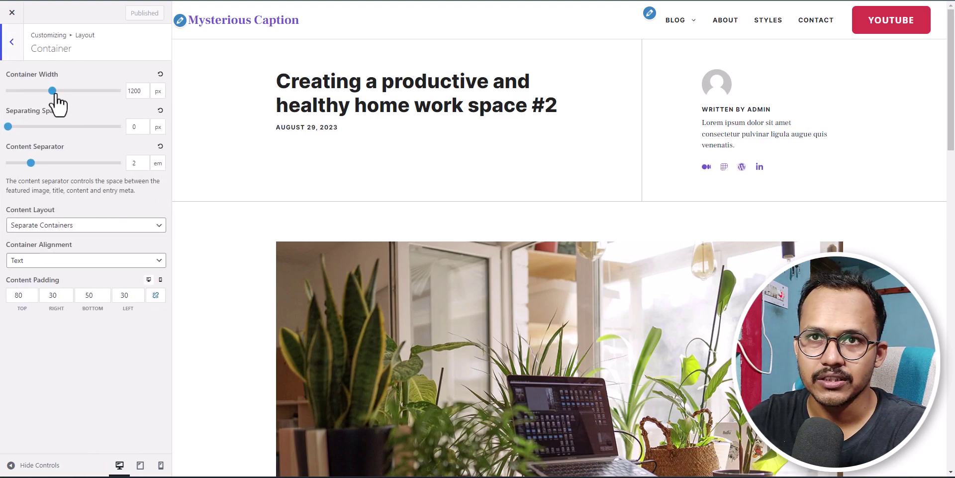
pyautogui.moveTo(53, 91); pyautogui.dragTo(18, 91)
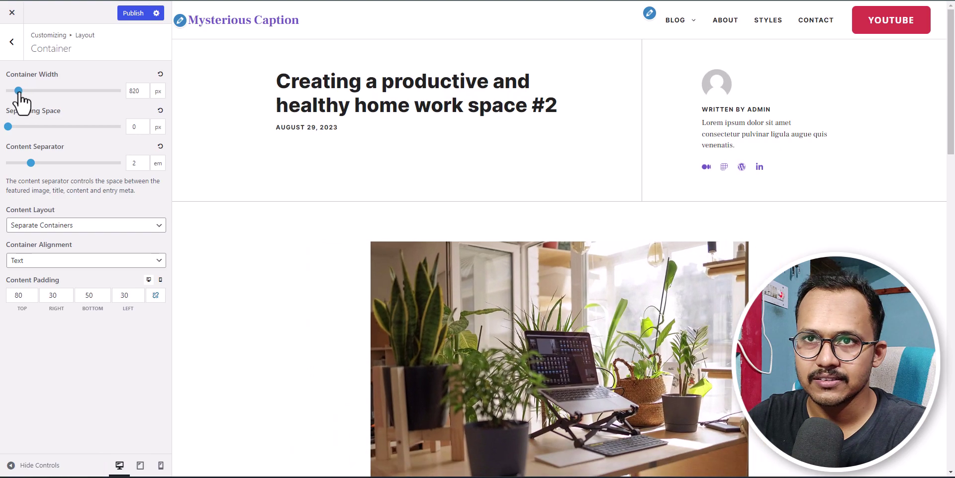
pyautogui.scroll(-5, 493, 249)
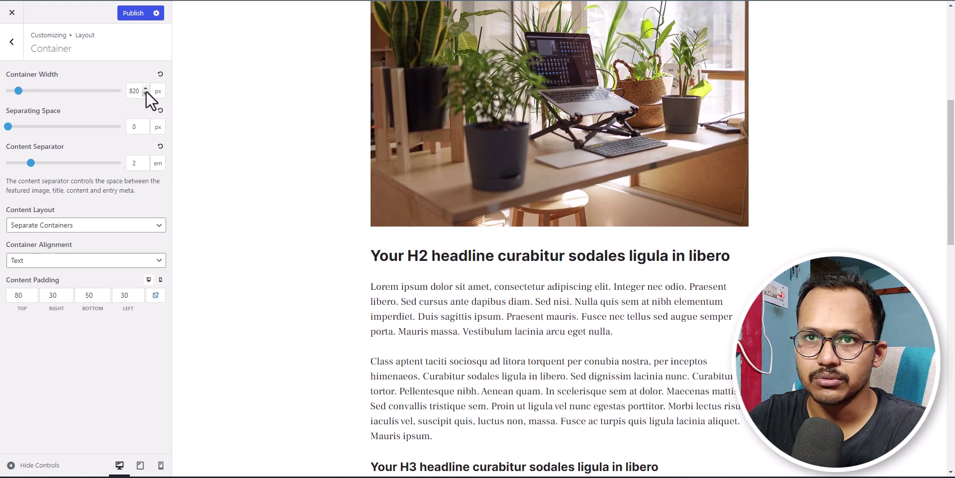
pyautogui.click(145, 88)
pyautogui.click(145, 94)
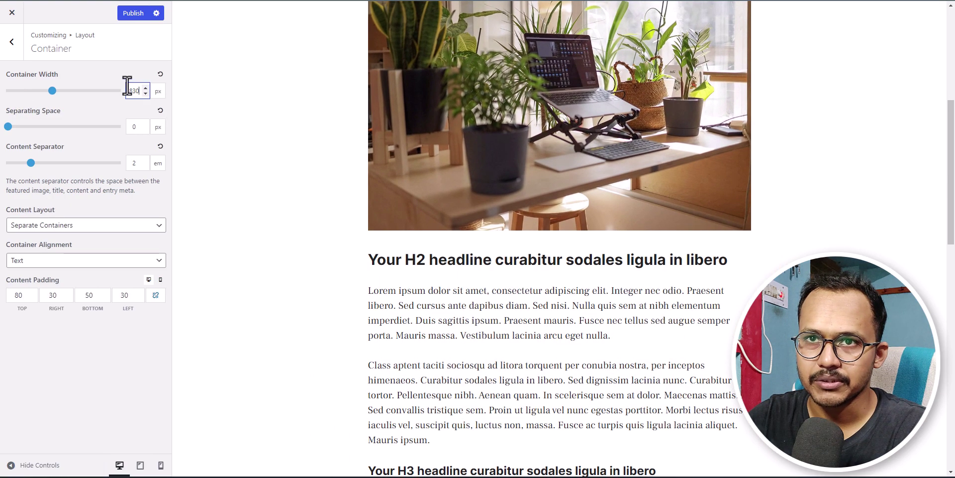
pyautogui.scroll(5, 436, 220)
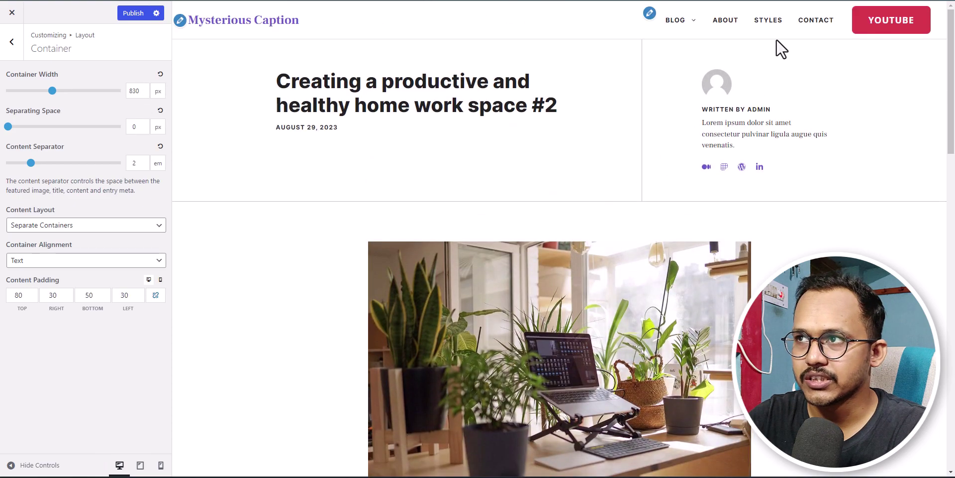
# - Preview the About page at the narrower width, then reset Container Width to 1200 px
pyautogui.click(730, 21)
pyautogui.scroll(-1, 503, 224)
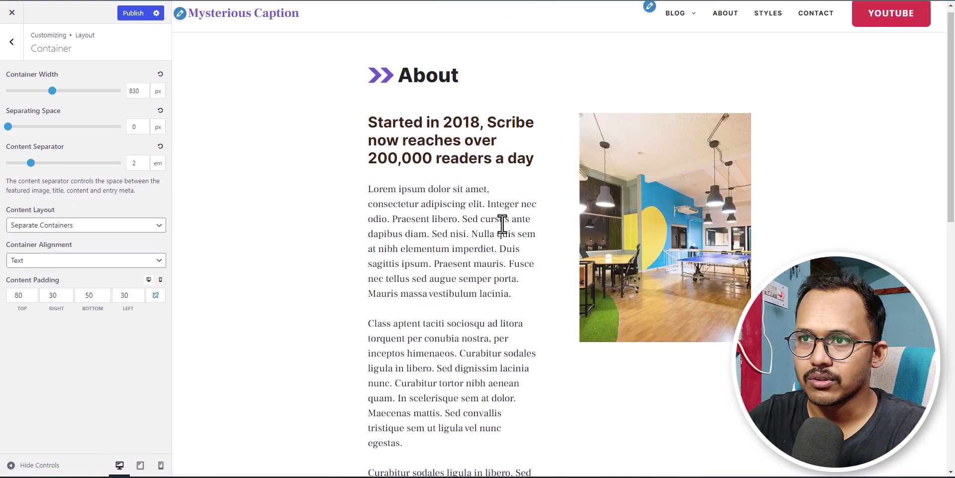
pyautogui.scroll(-2, 502, 224)
pyautogui.scroll(3, 541, 207)
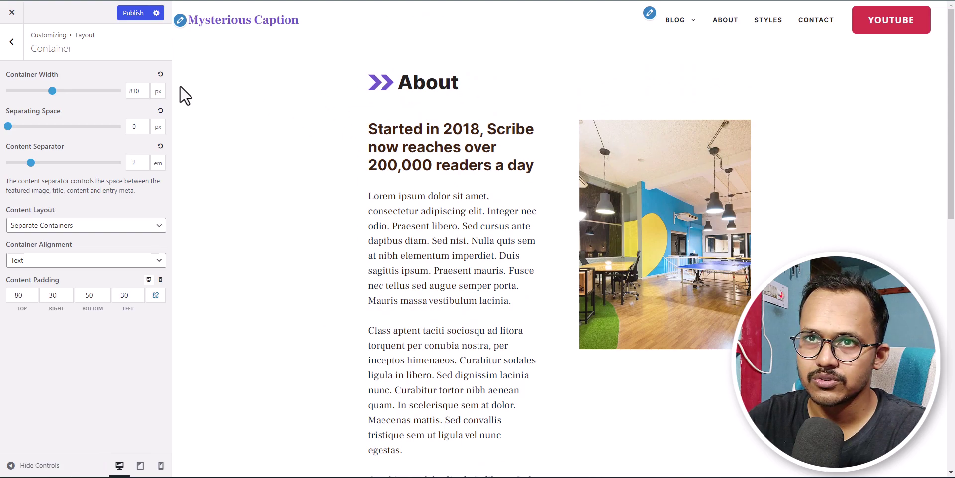
pyautogui.click(161, 73)
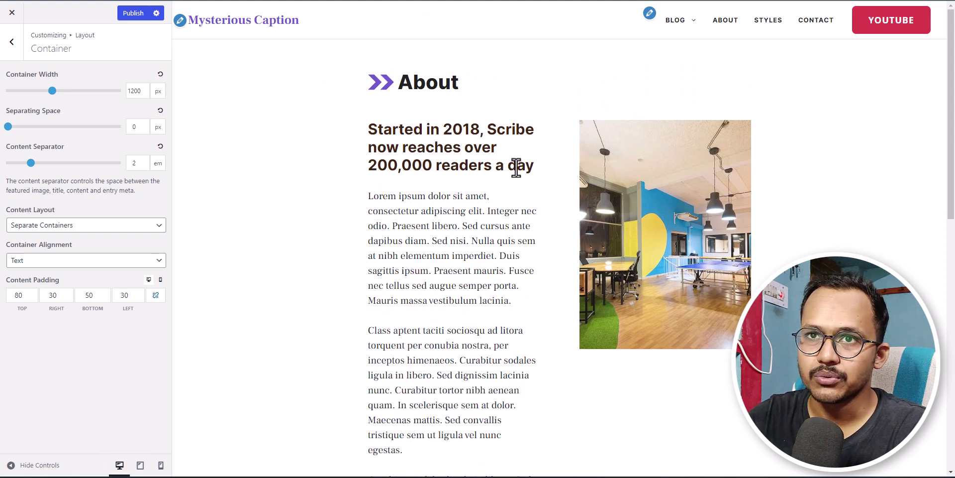
# - Preview the Blog page and its first article, then publish the Customizer changes
pyautogui.click(672, 21)
pyautogui.scroll(-5, 482, 324)
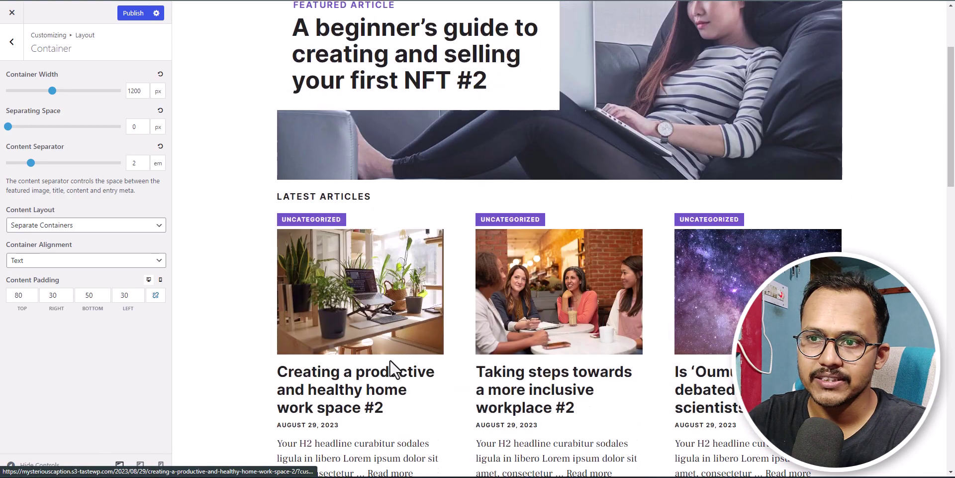
pyautogui.click(348, 283)
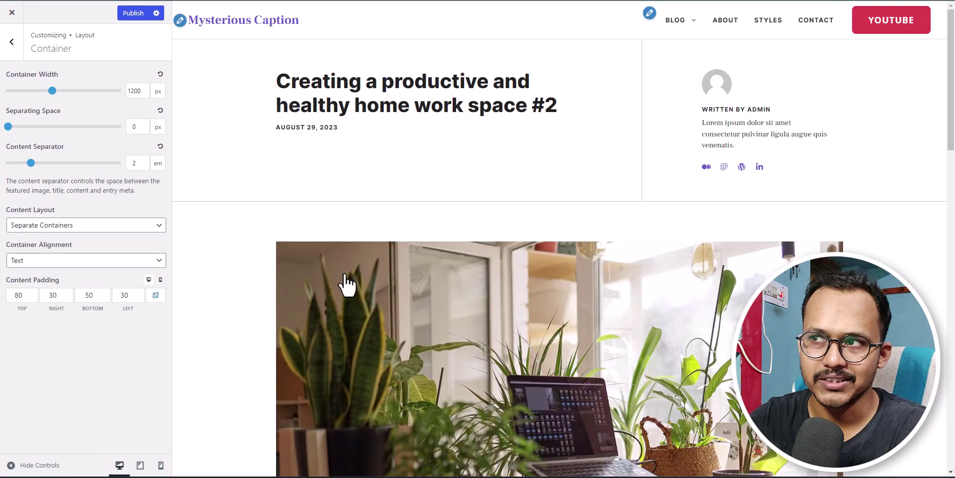
pyautogui.scroll(-7, 467, 259)
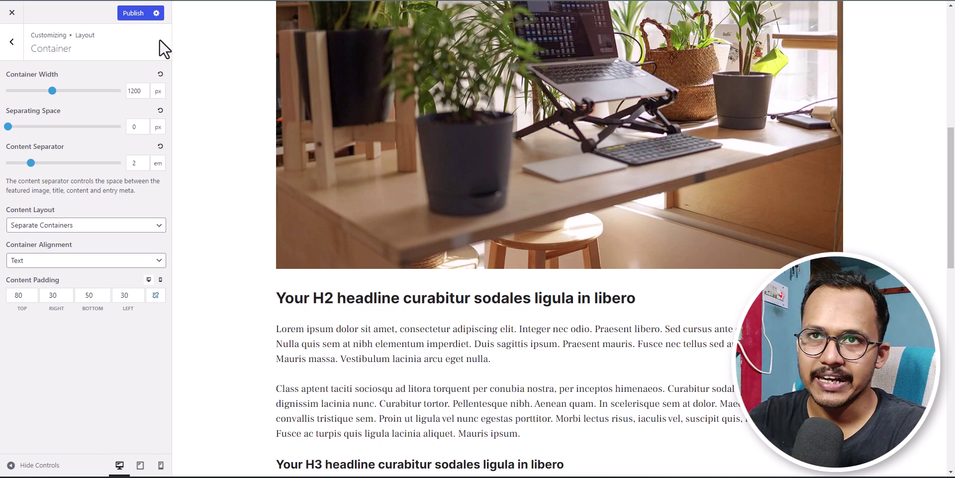
pyautogui.click(132, 13)
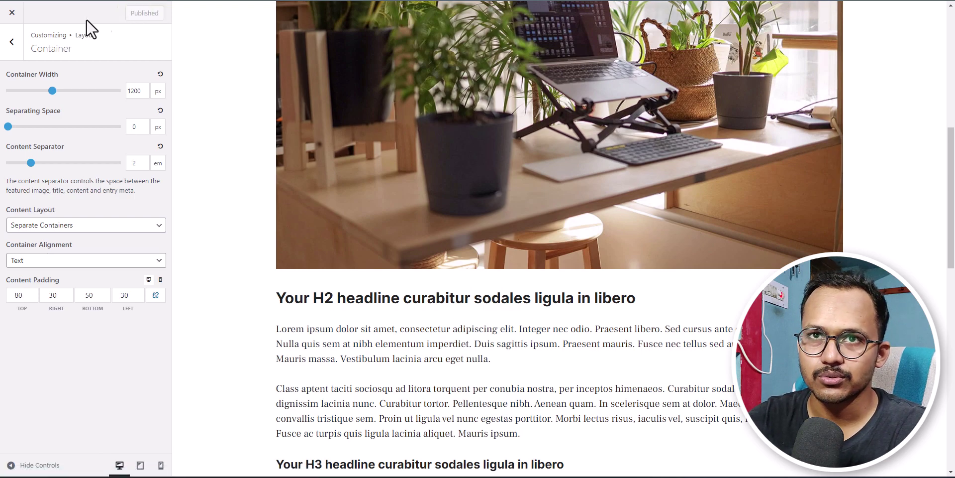
# - Leave the Customizer and view the GeneratePress dashboard's License Key and Modules list
pyautogui.scroll(4, 536, 348)
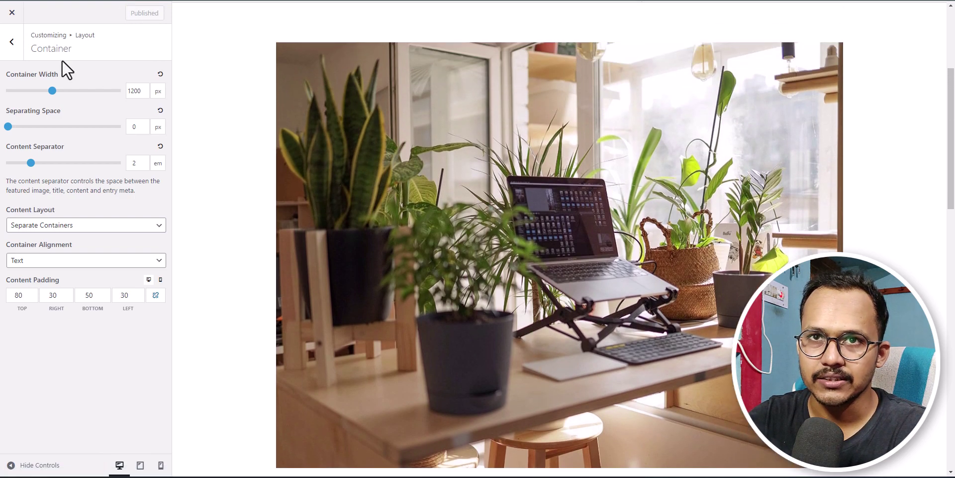
pyautogui.click(12, 12)
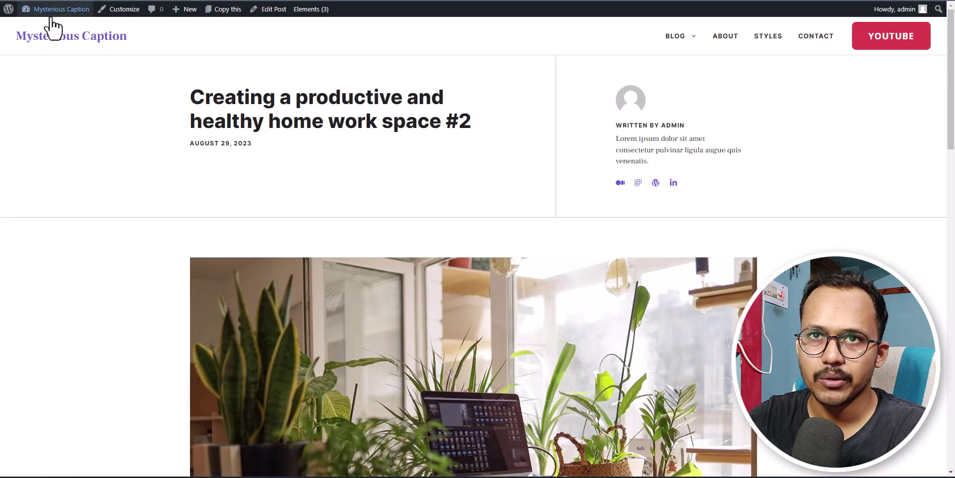
pyautogui.moveTo(50, 10)
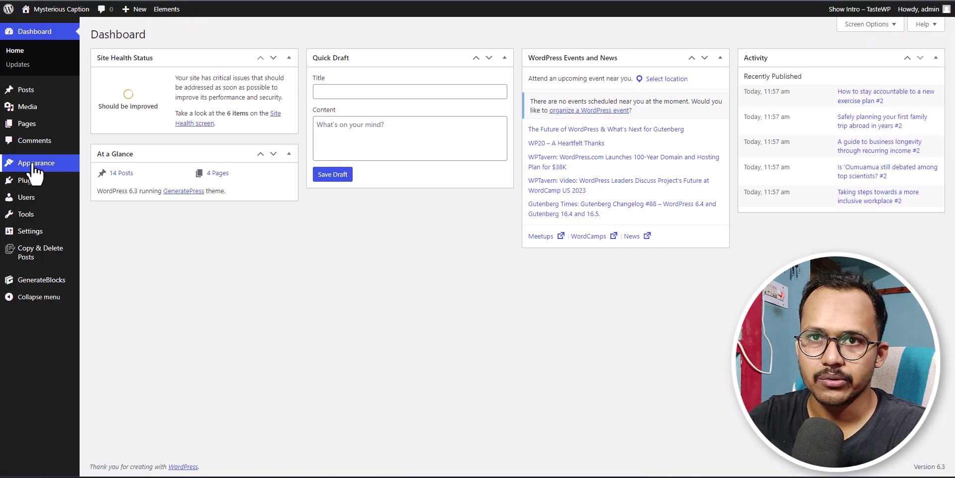
pyautogui.moveTo(35, 165)
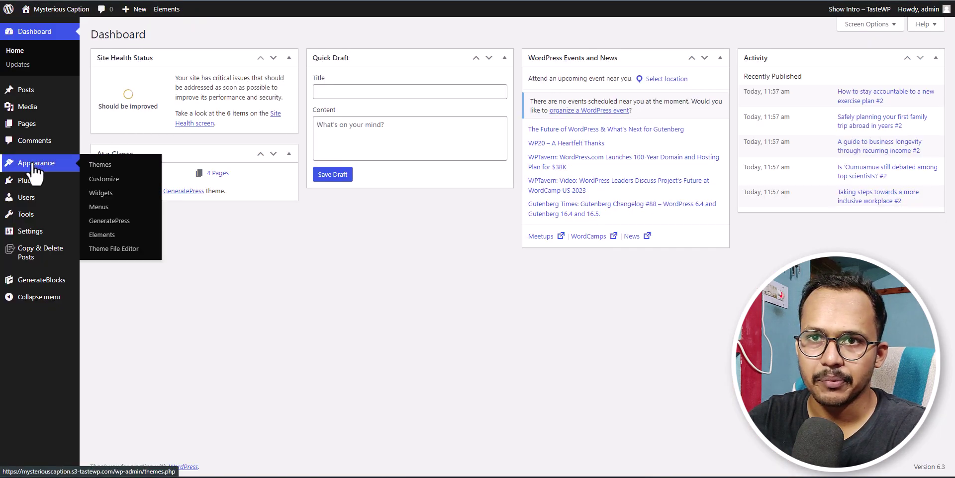
pyautogui.click(142, 221)
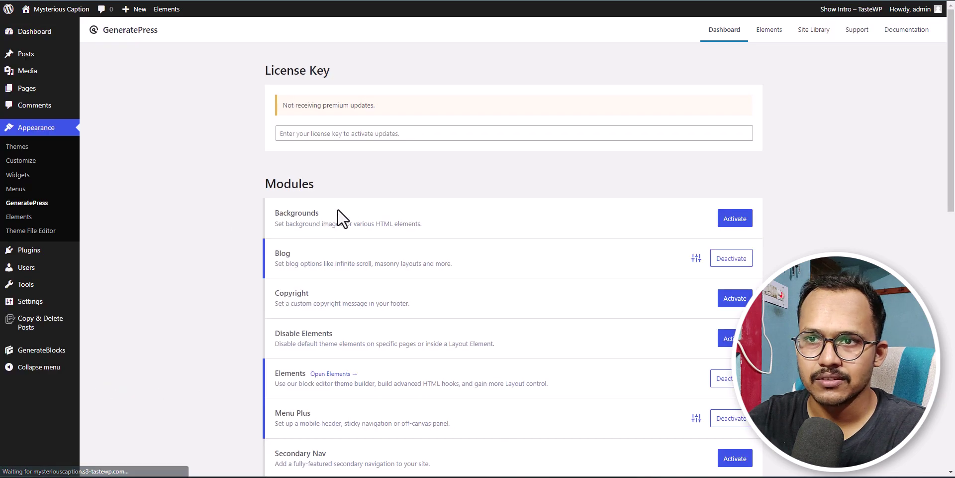
pyautogui.scroll(-4, 338, 211)
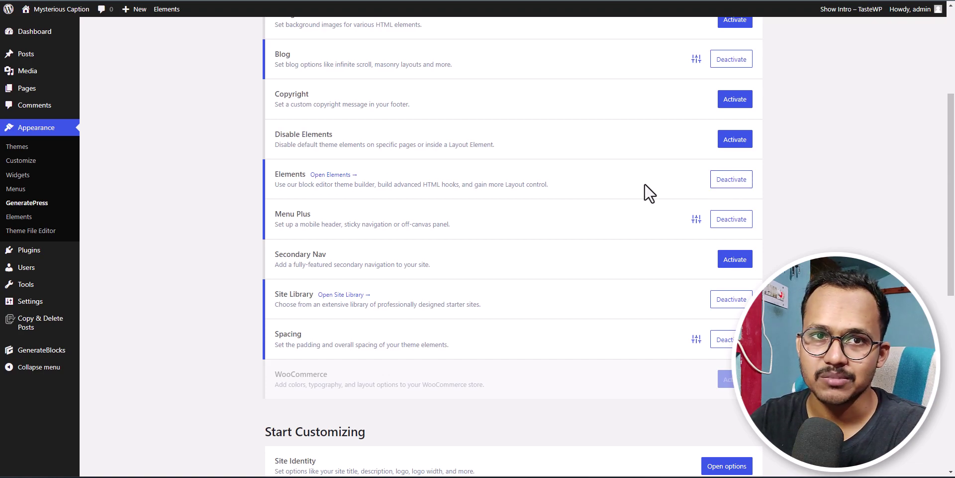
pyautogui.scroll(3, 548, 179)
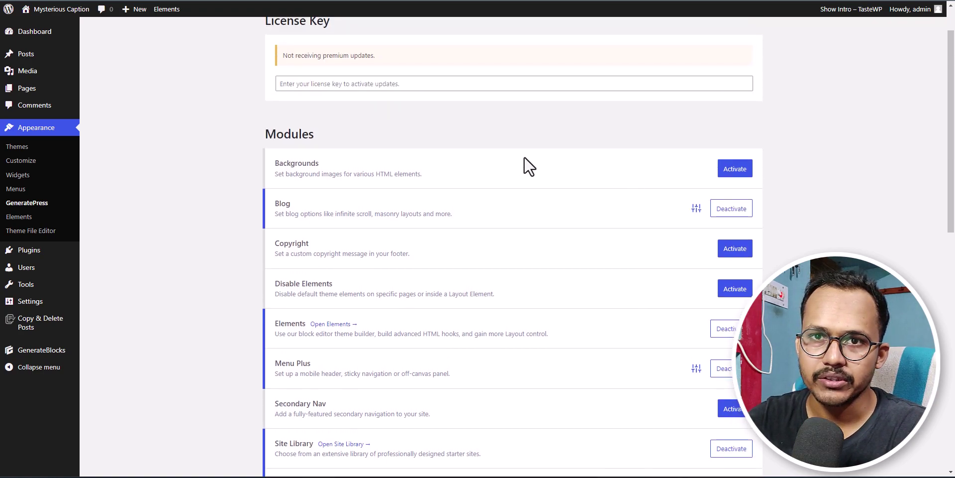
# - Add a new GeneratePress element with Layout as its element type
pyautogui.click(19, 216)
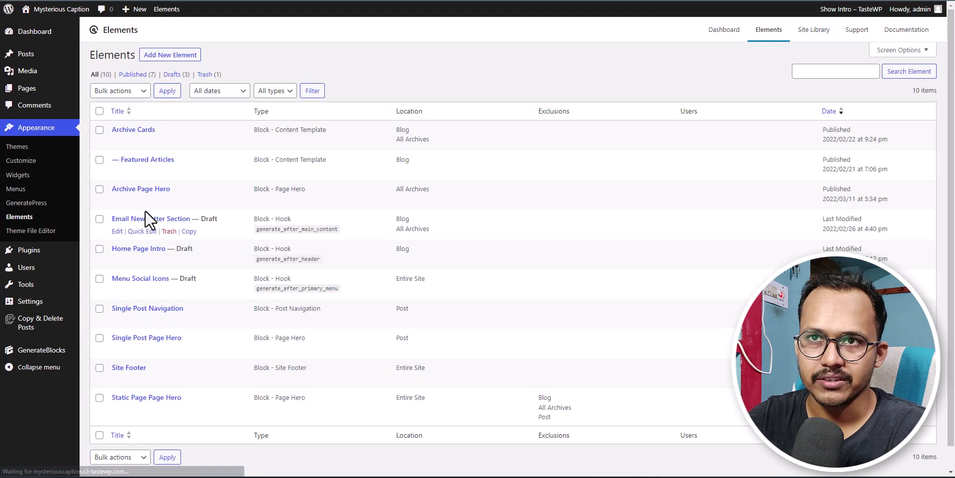
pyautogui.click(160, 56)
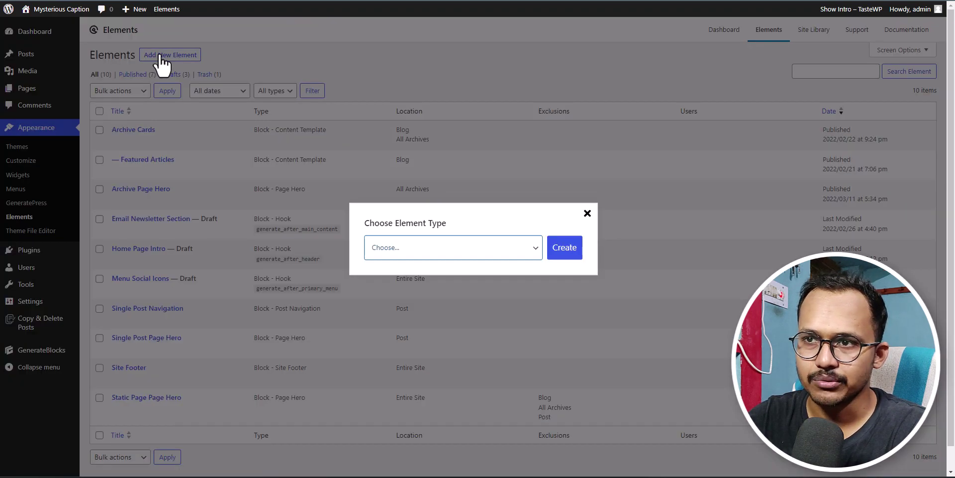
pyautogui.click(390, 247)
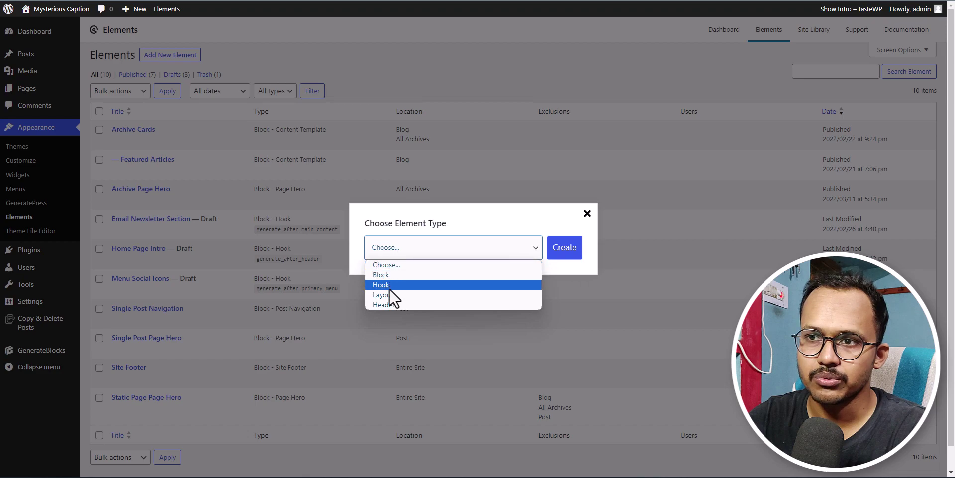
pyautogui.click(396, 294)
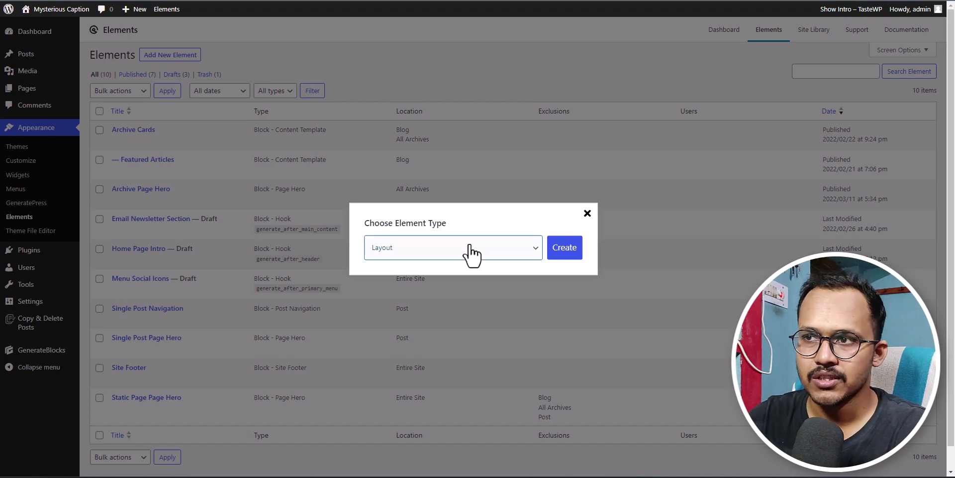
# - Create the Layout element, choose Content (no sidebars), then visit the site's front end
pyautogui.click(562, 246)
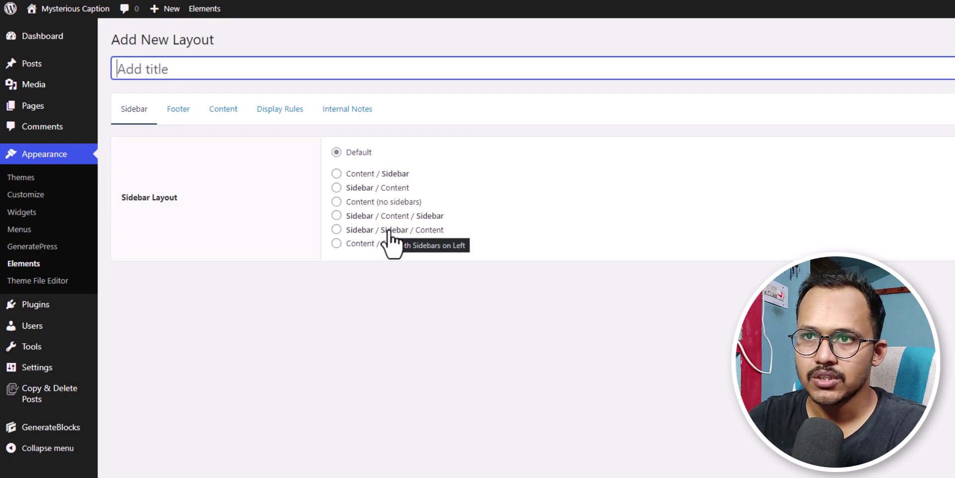
pyautogui.click(336, 201)
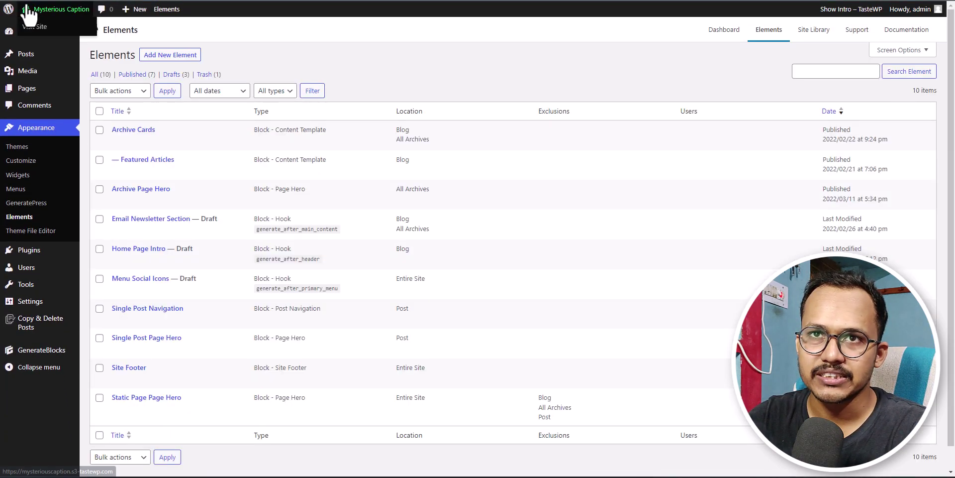
pyautogui.click(32, 21)
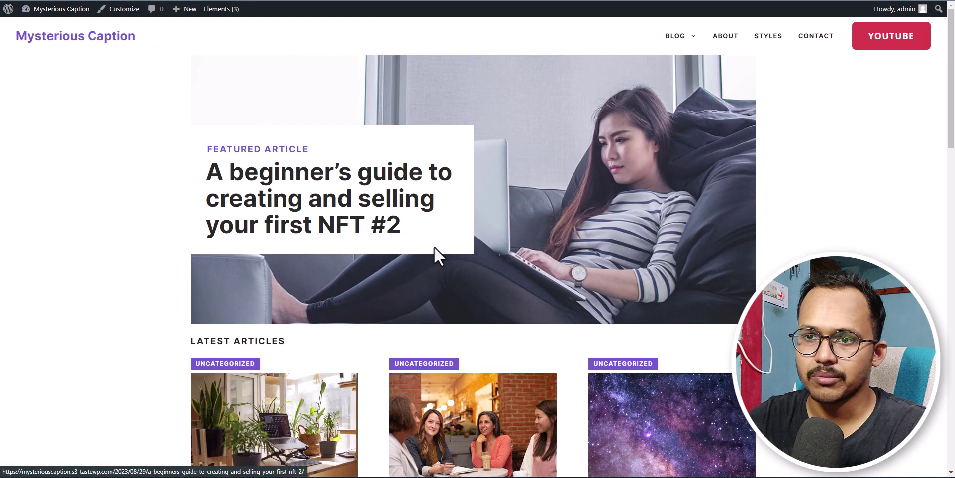
# - Open the home work space post on the front end to check its full width
pyautogui.scroll(-5, 252, 330)
pyautogui.click(252, 305)
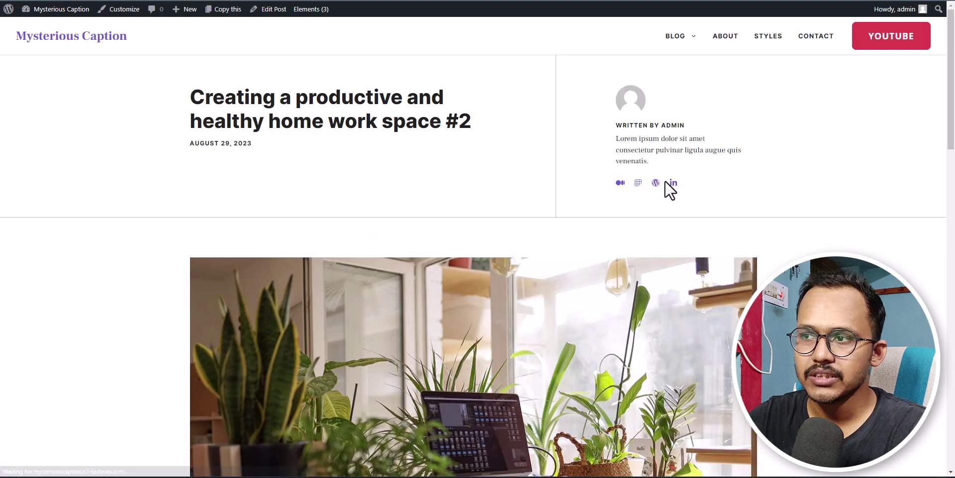
pyautogui.scroll(-10, 736, 235)
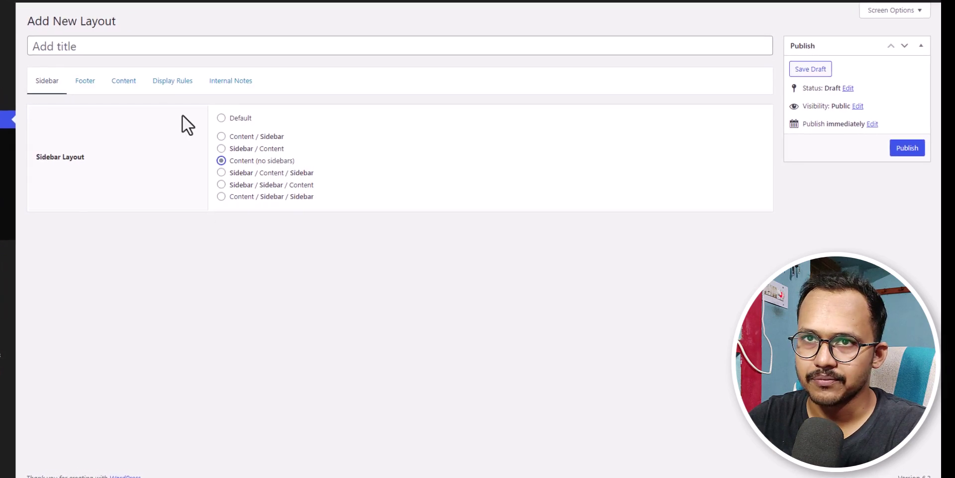
# - Title the layout 'Narrow Post Page' and set its Content Width to 830 px
pyautogui.click(73, 46)
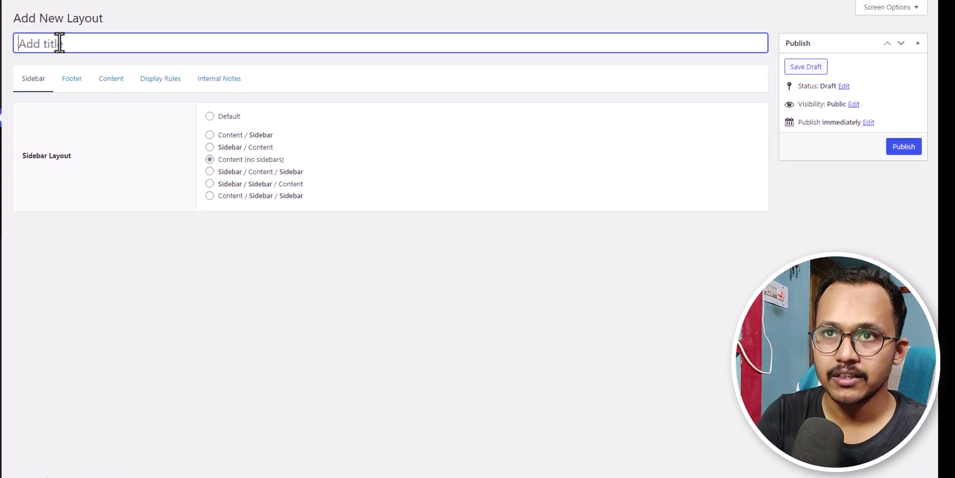
pyautogui.write('Narrow Post Page')
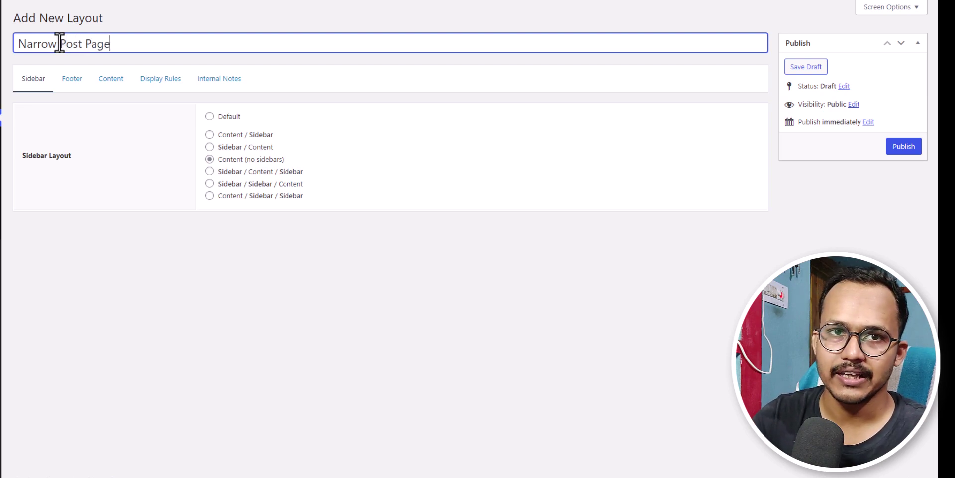
pyautogui.click(73, 80)
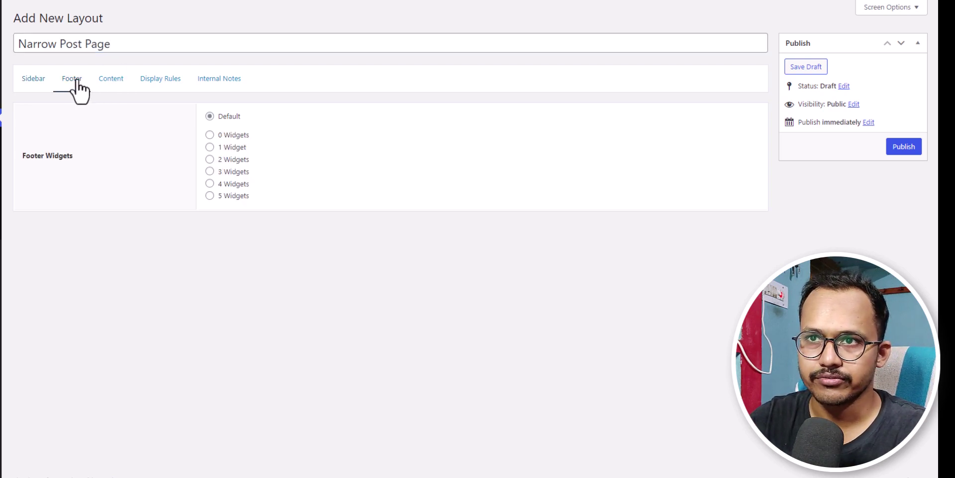
pyautogui.click(114, 81)
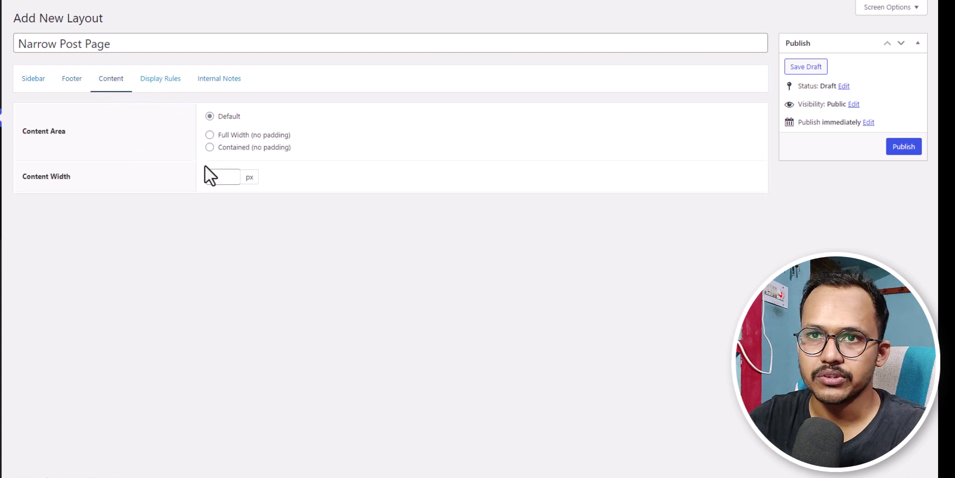
pyautogui.click(218, 177)
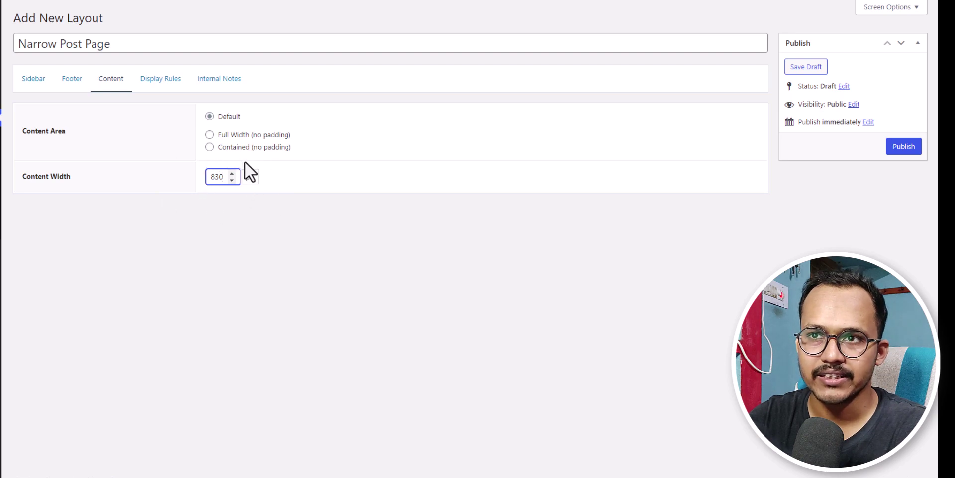
# - Set the layout's Display Rules location to Post / All Posts and publish it
pyautogui.click(158, 80)
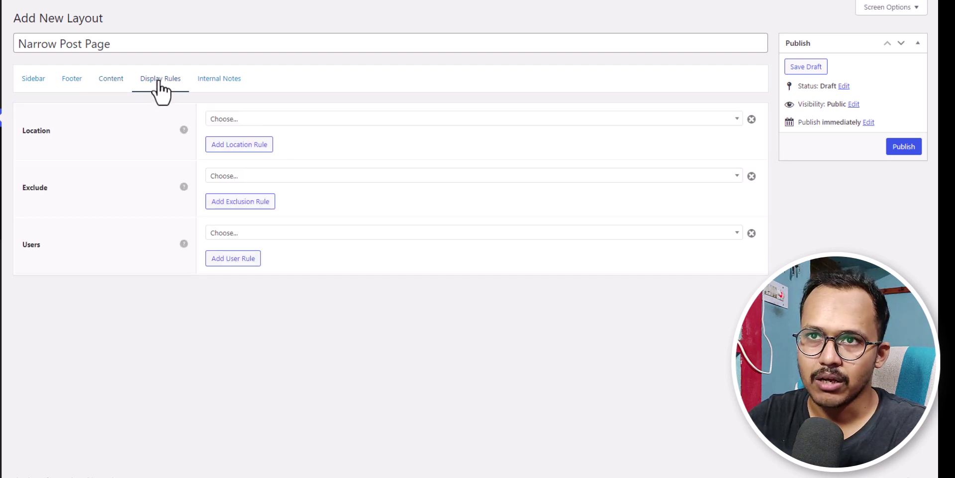
pyautogui.click(220, 120)
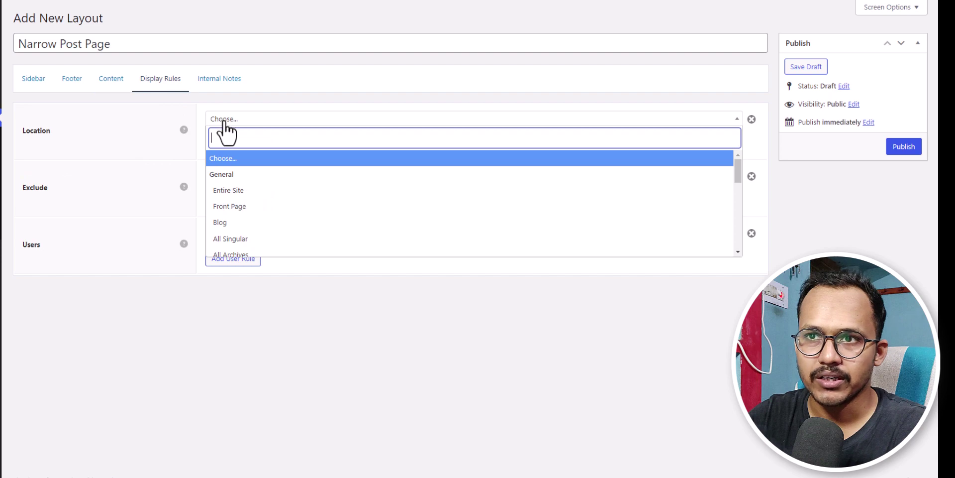
pyautogui.scroll(-5, 267, 230)
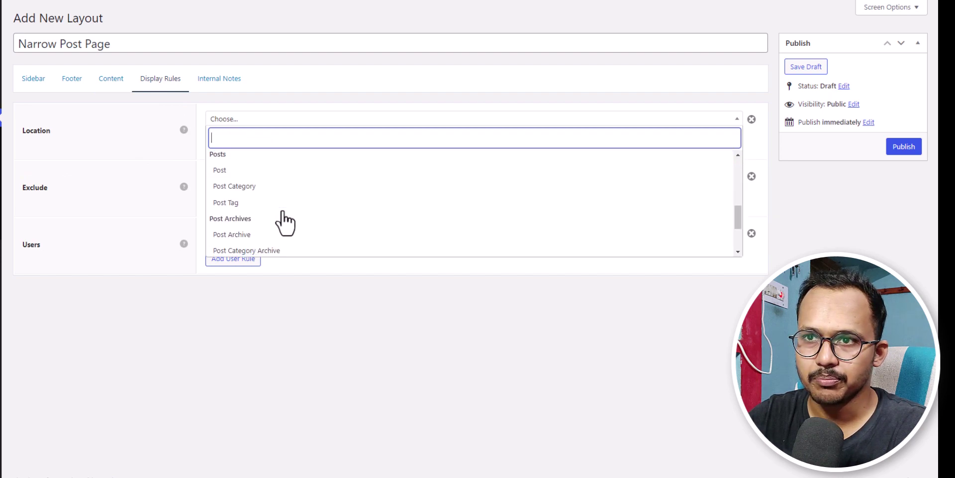
pyautogui.click(249, 170)
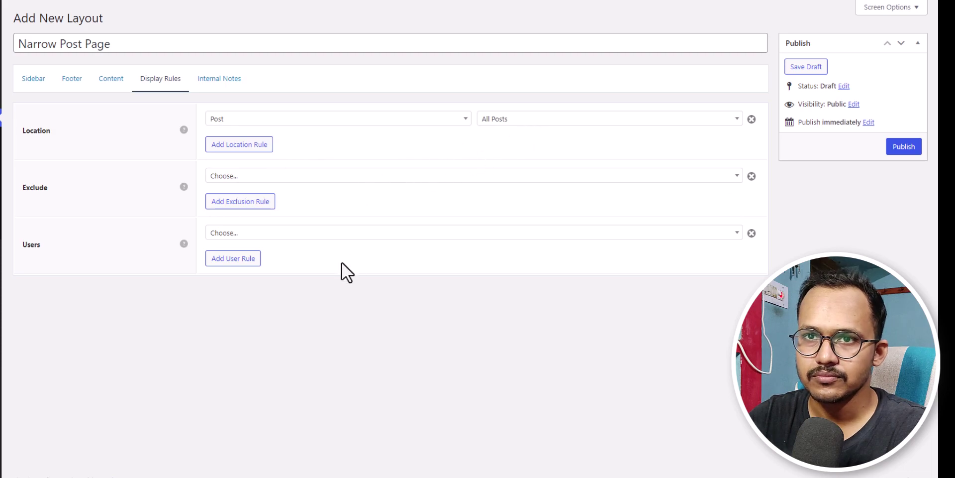
pyautogui.click(901, 151)
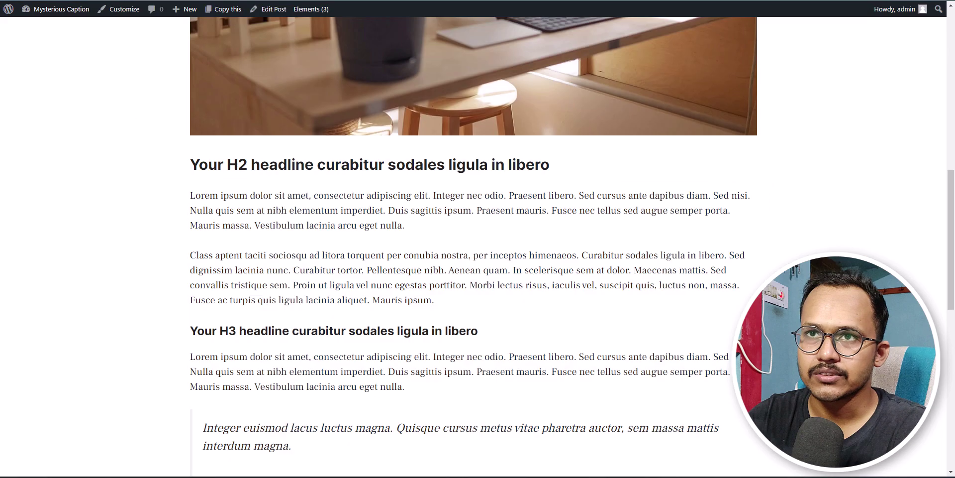
# - Reload the post to confirm the narrower content column, then open the About page
pyautogui.press('F5')
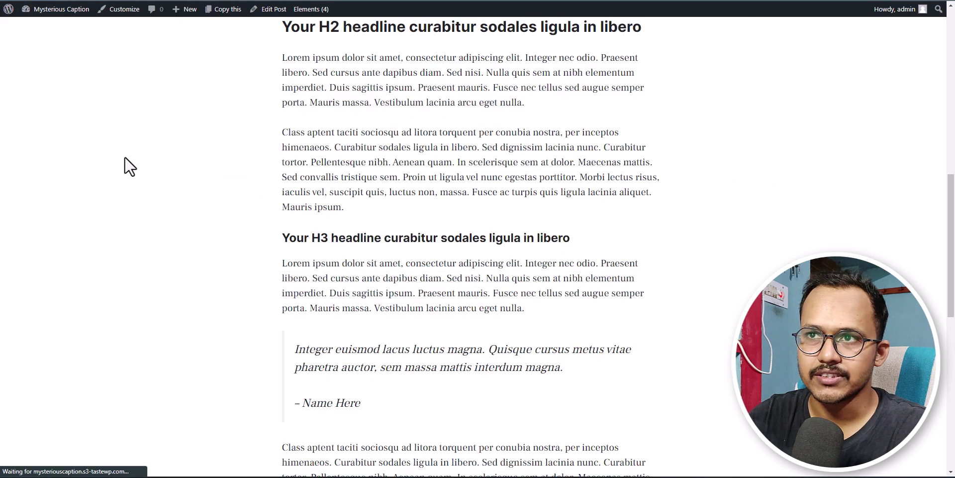
pyautogui.scroll(10, 271, 194)
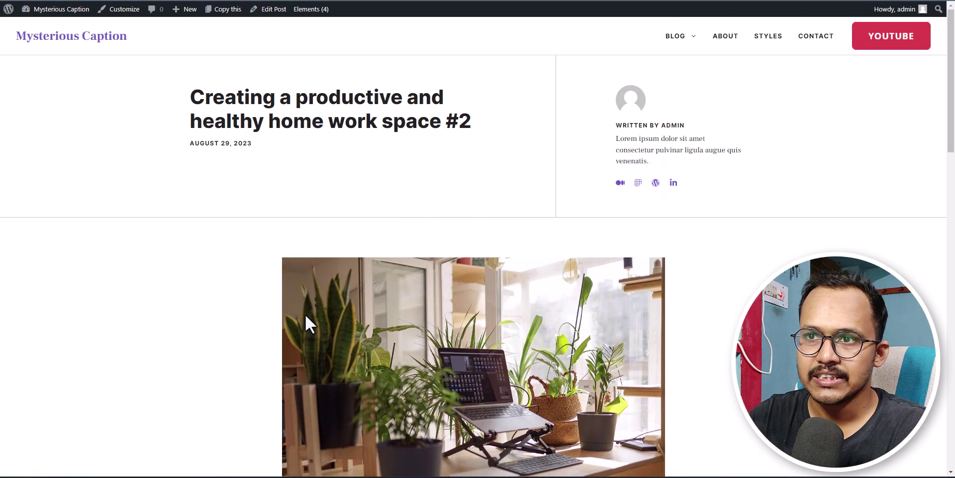
pyautogui.scroll(-5, 444, 265)
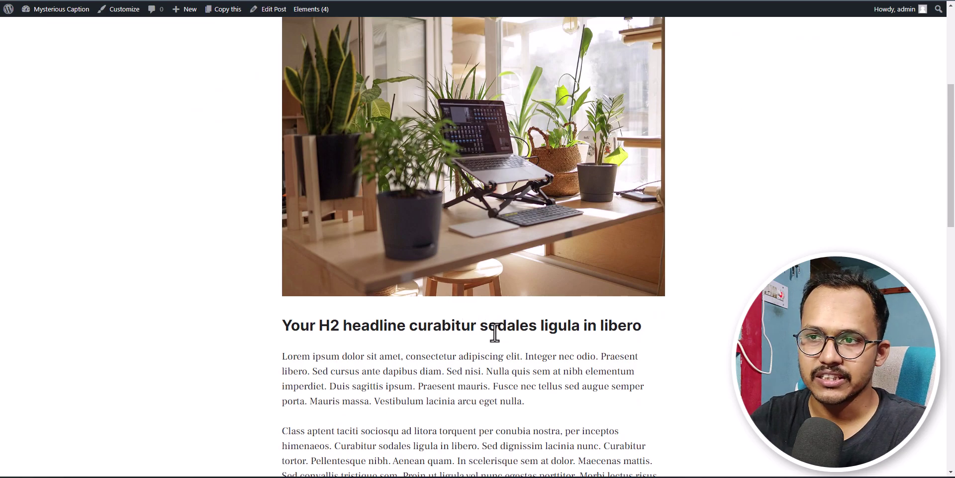
pyautogui.scroll(-3, 495, 332)
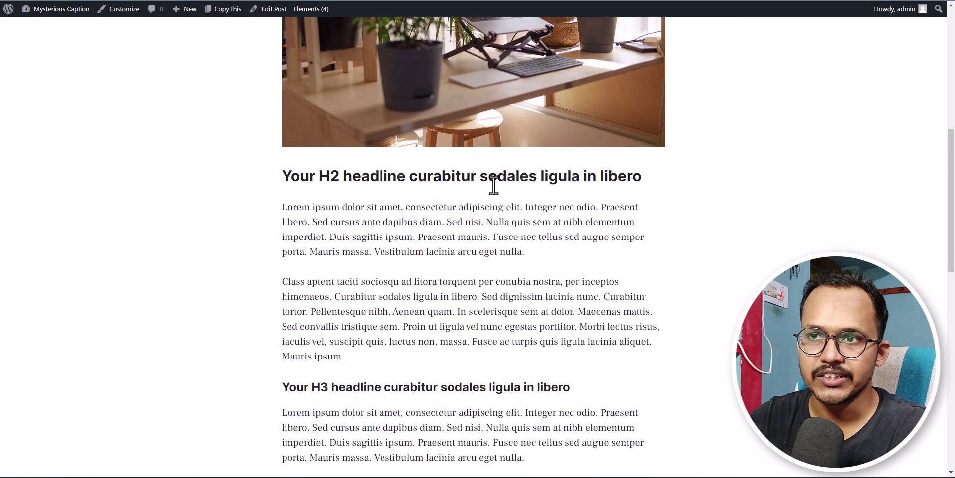
pyautogui.scroll(4, 464, 253)
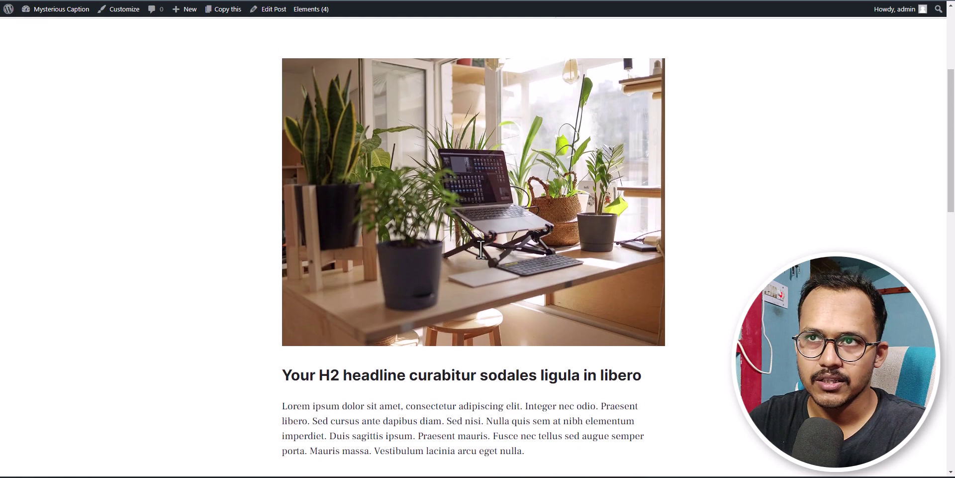
pyautogui.scroll(4, 480, 249)
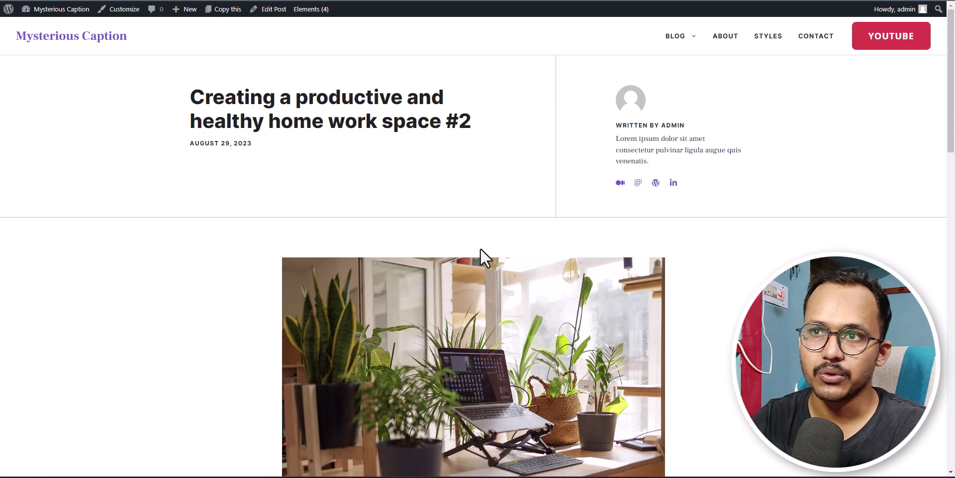
pyautogui.scroll(-4, 478, 244)
pyautogui.scroll(4, 480, 244)
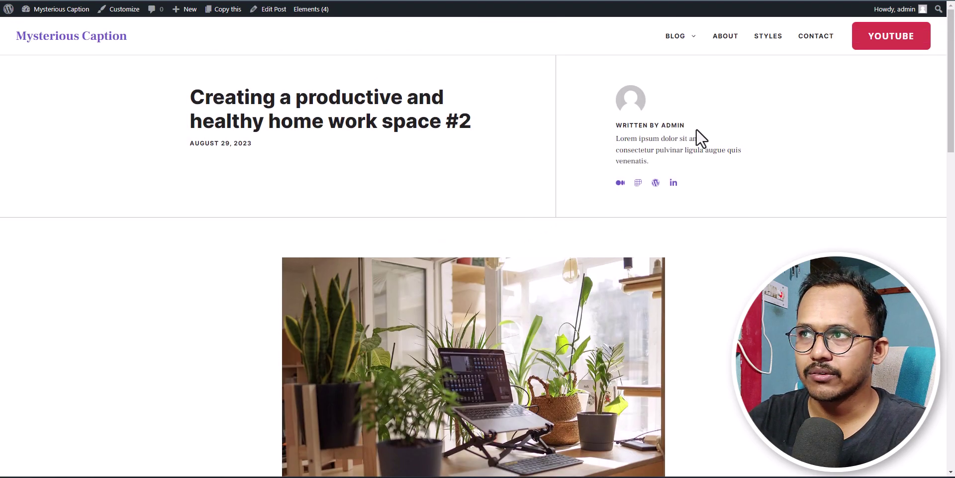
pyautogui.click(722, 41)
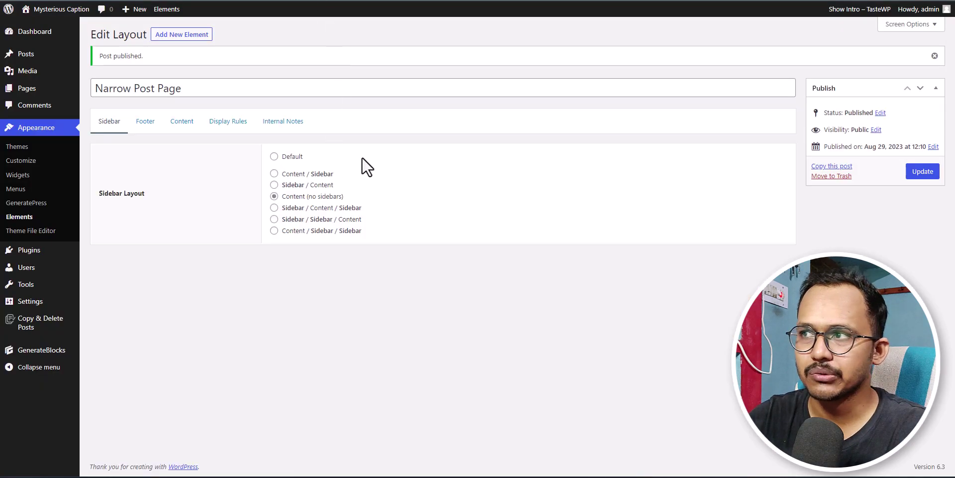
# - Add a second location rule, Page > About, to the layout and update it
pyautogui.click(230, 123)
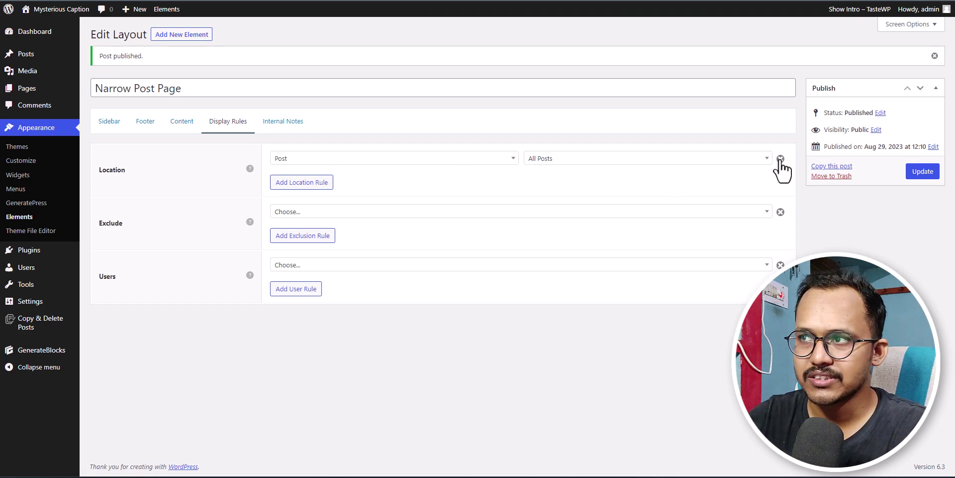
pyautogui.click(303, 182)
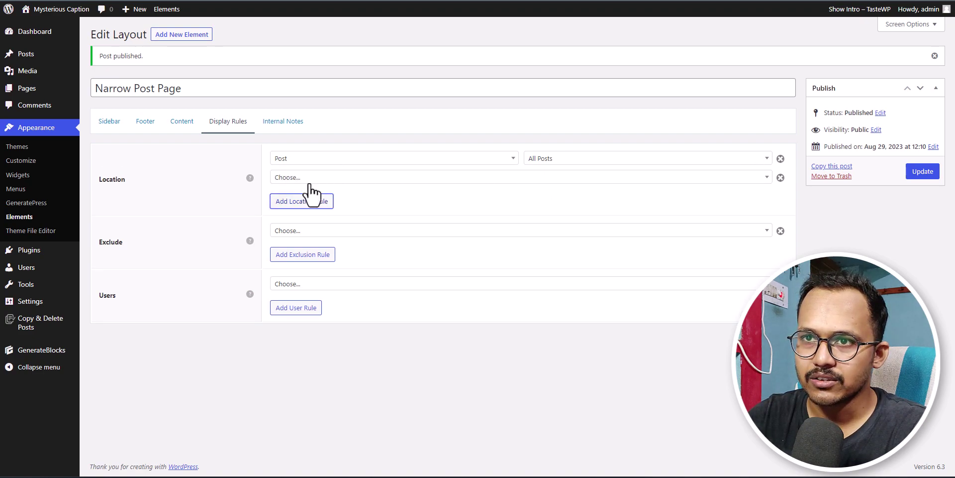
pyautogui.click(318, 180)
pyautogui.scroll(-5, 328, 281)
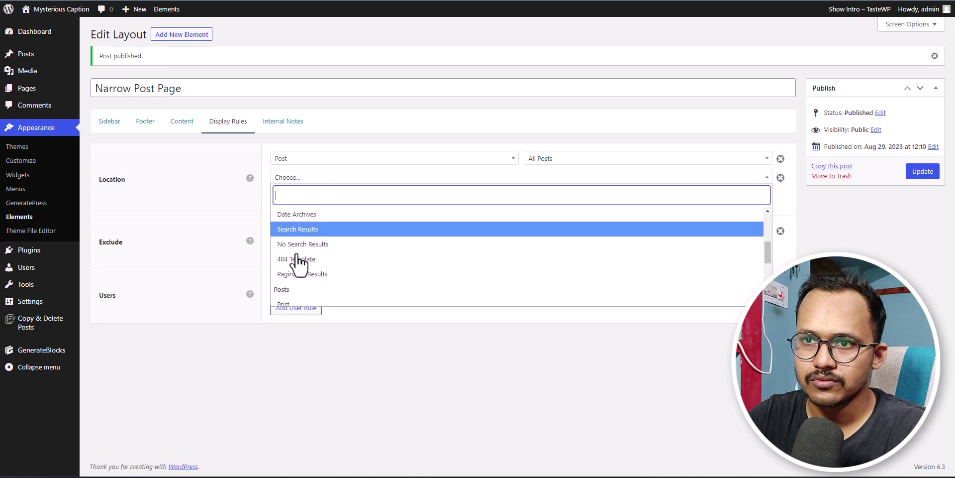
pyautogui.scroll(-2, 318, 263)
pyautogui.click(315, 268)
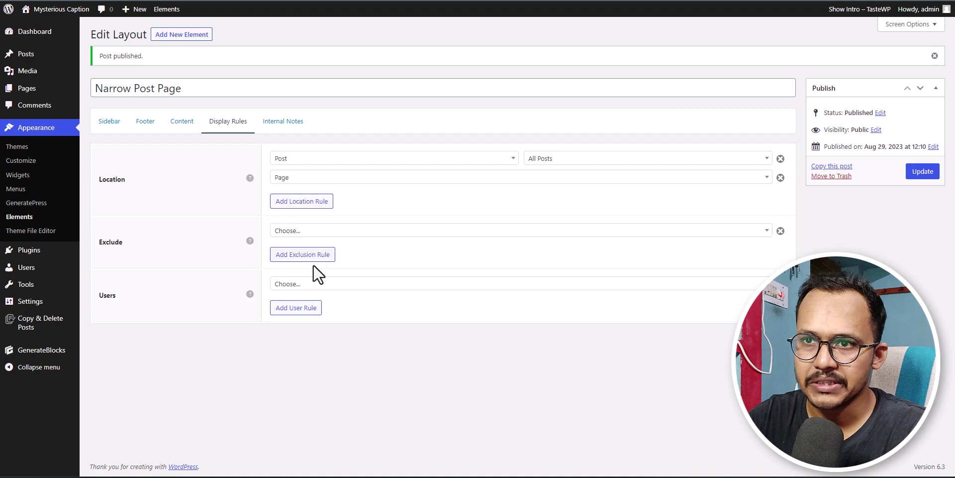
pyautogui.click(557, 178)
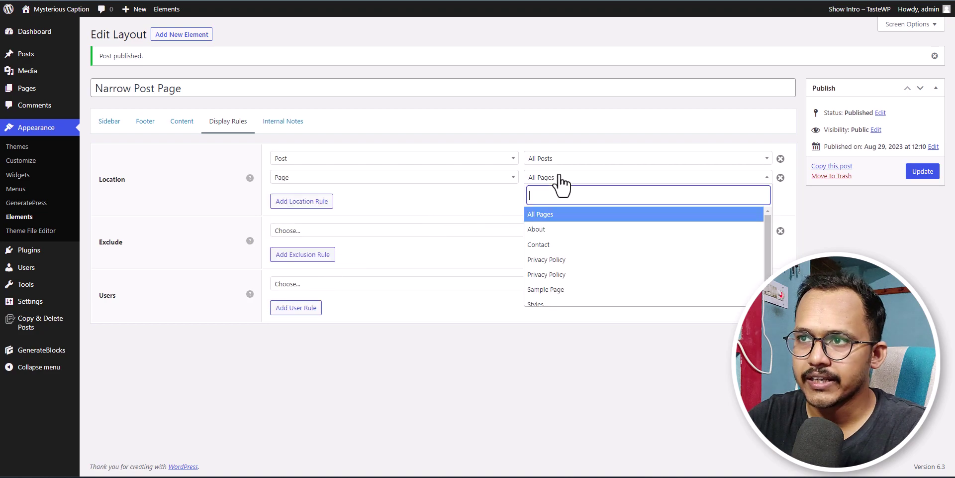
pyautogui.click(552, 227)
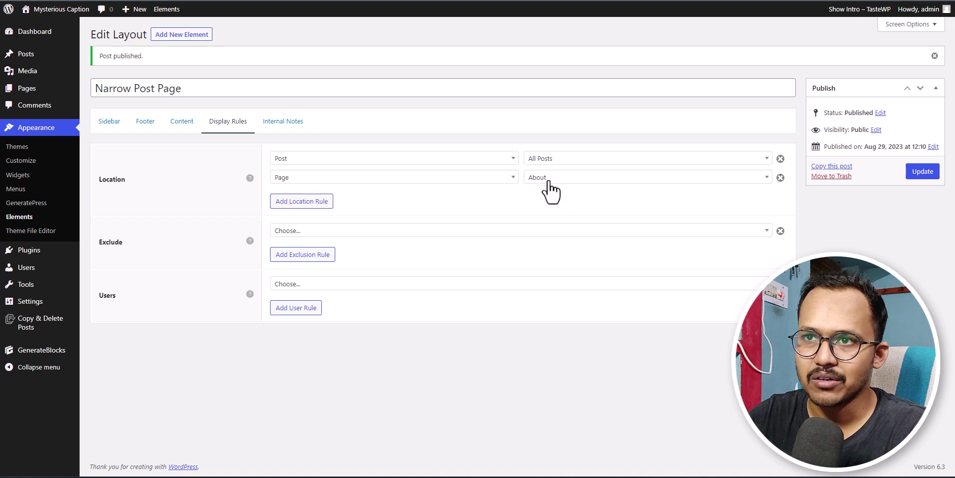
pyautogui.click(924, 171)
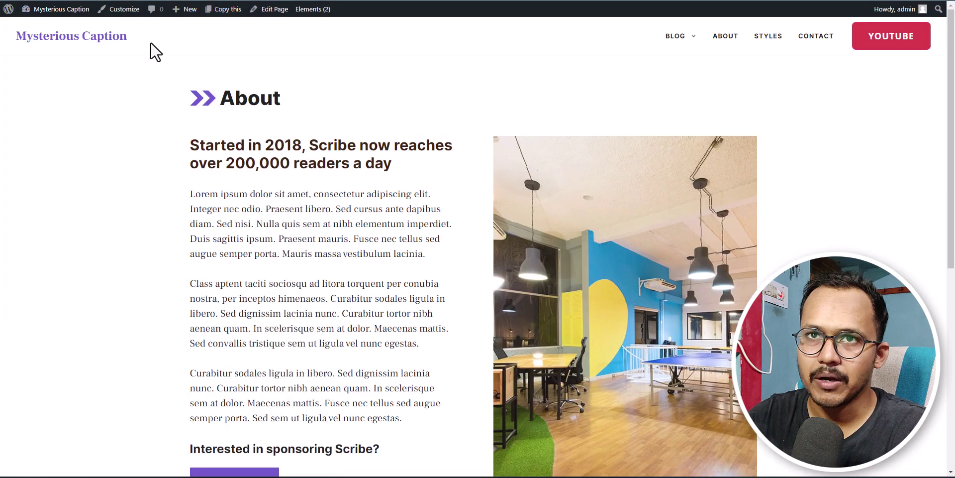
# - Reload the About page to check the narrower content, then delete the layout's Page / About display rule
pyautogui.press('F5')
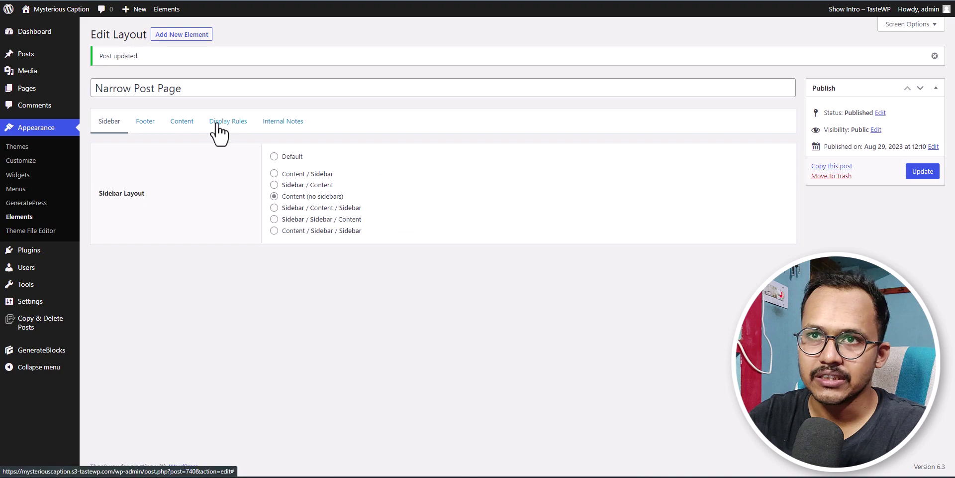
pyautogui.click(183, 122)
pyautogui.click(234, 122)
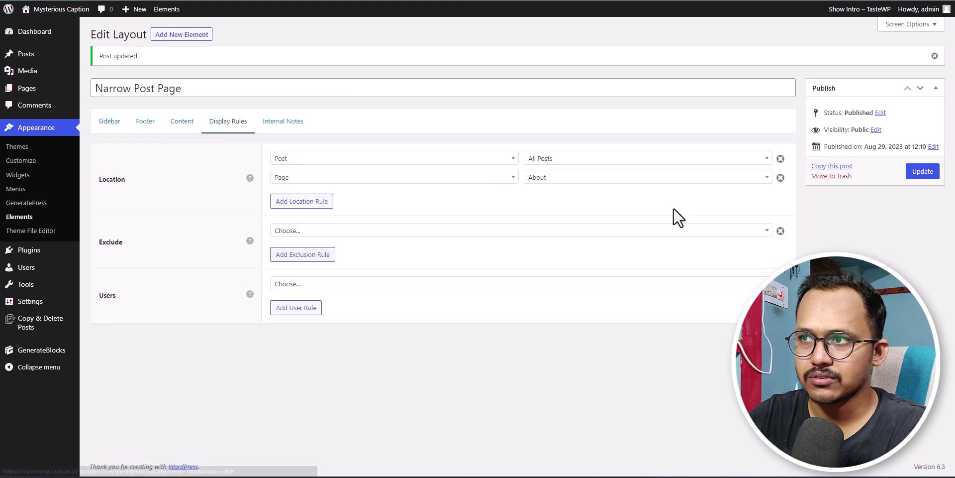
pyautogui.click(781, 177)
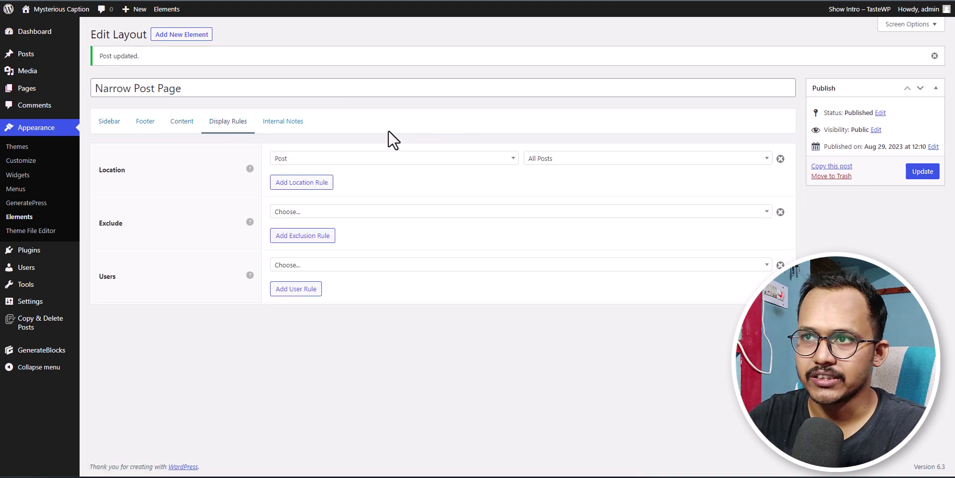